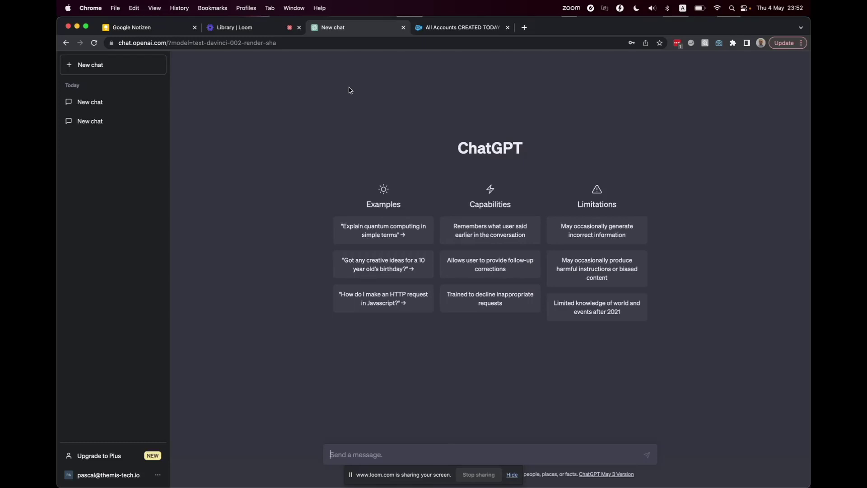
Draft a ChatGPT prompt for 5 Salesforce test accounts including name, then view today's created accounts.
drag(352, 92, 586, 154)
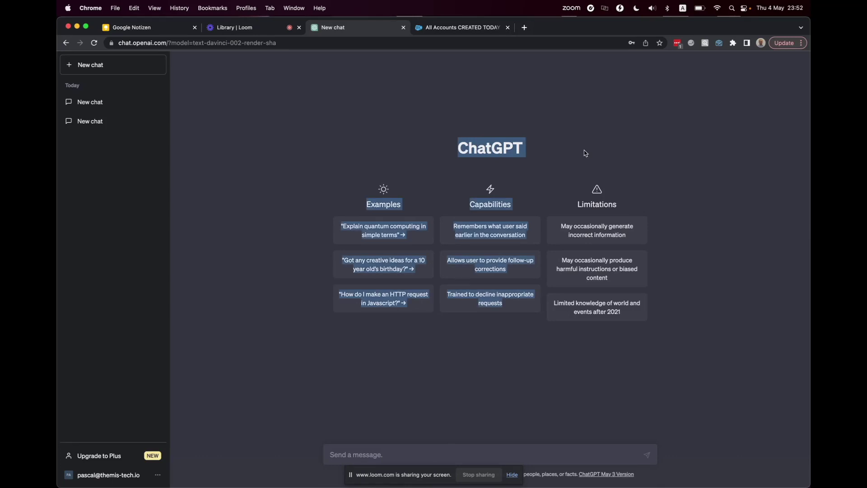
click(585, 153)
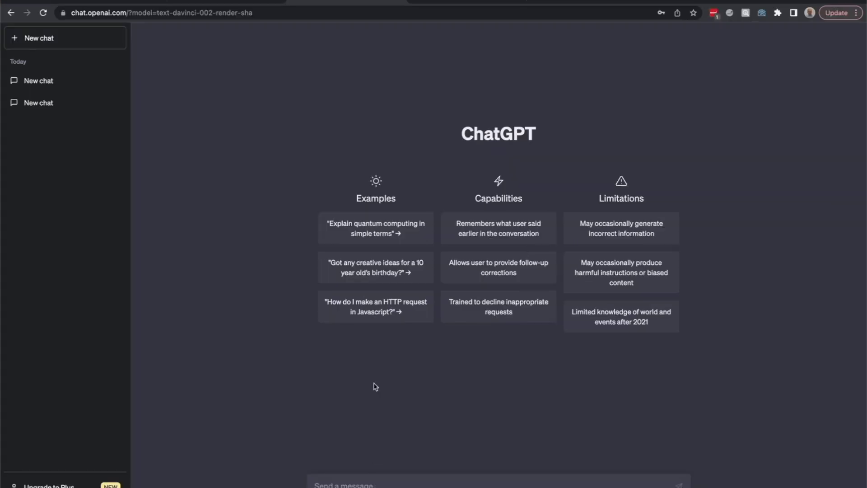
text(Hi )
text(, please generate)
text( t)
text( Salesforce test)
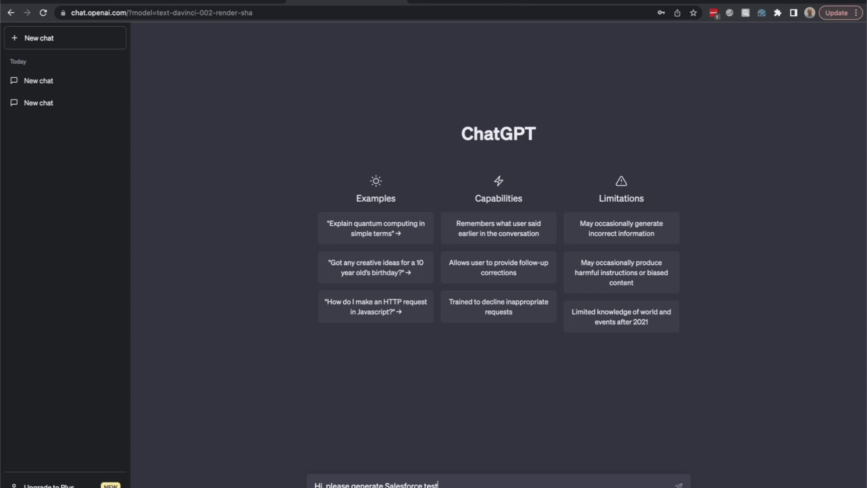
text( data. I need you to generate 5)
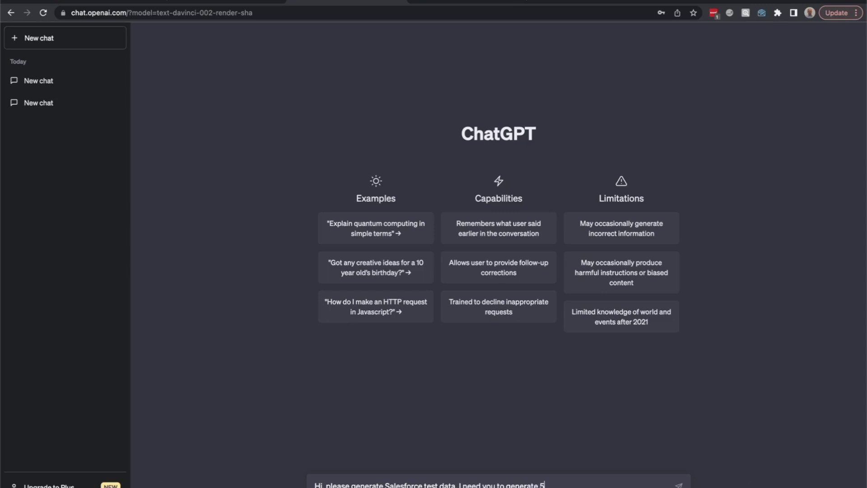
text( test accounts)
text(, including nam)
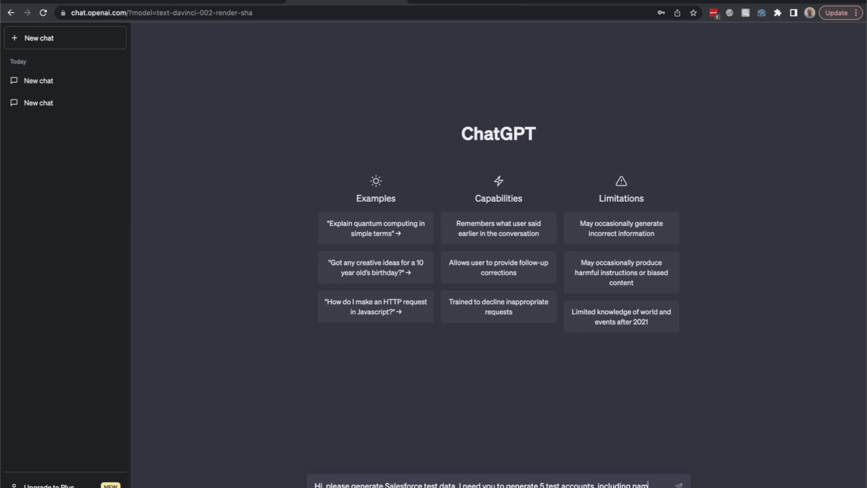
text(e)
click(461, 3)
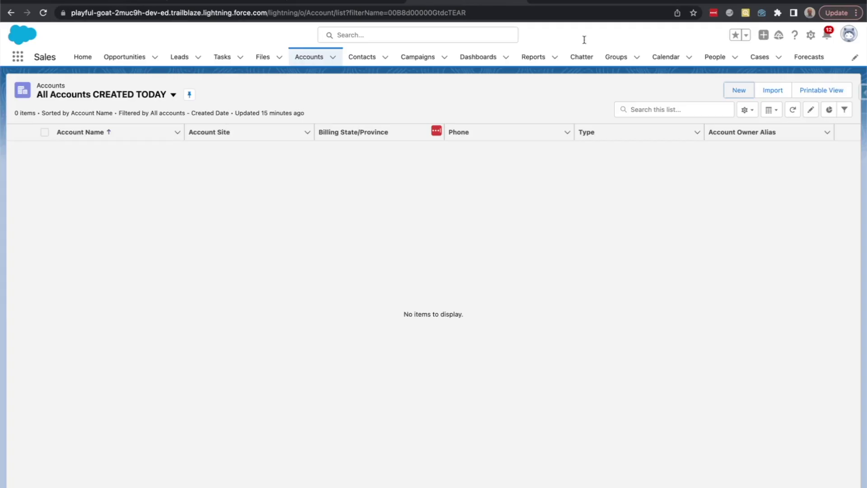
Open a blank New Account form and check the Rating picklist values without choosing one.
click(735, 92)
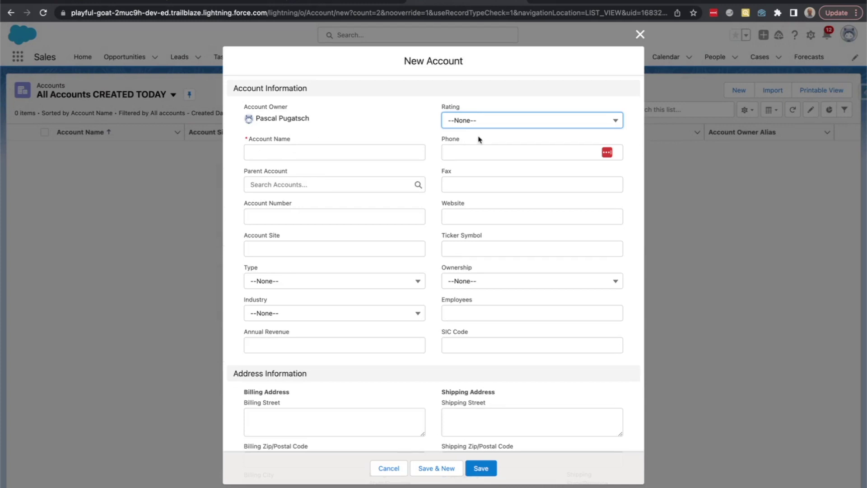
click(474, 124)
click(427, 117)
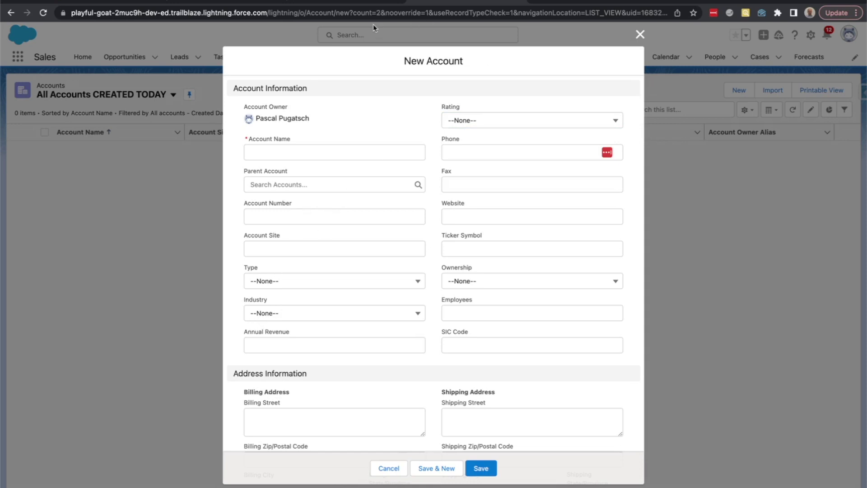
Send the five-account prompt, adding rating, account number and industry, then start a CSV follow-up.
click(352, 3)
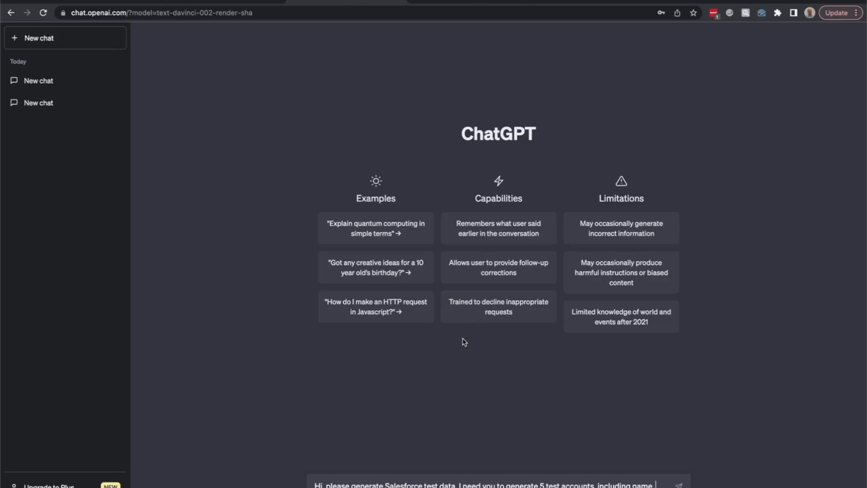
text(, rating, adcount)
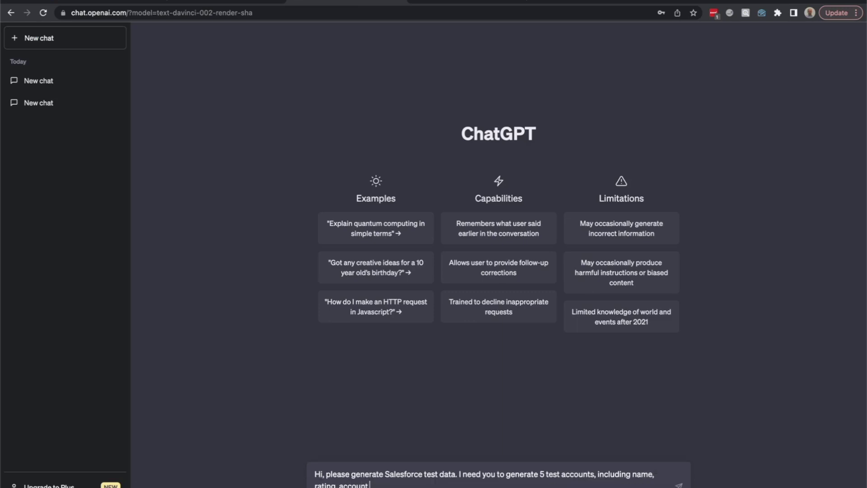
text( number, industry)
key(Return)
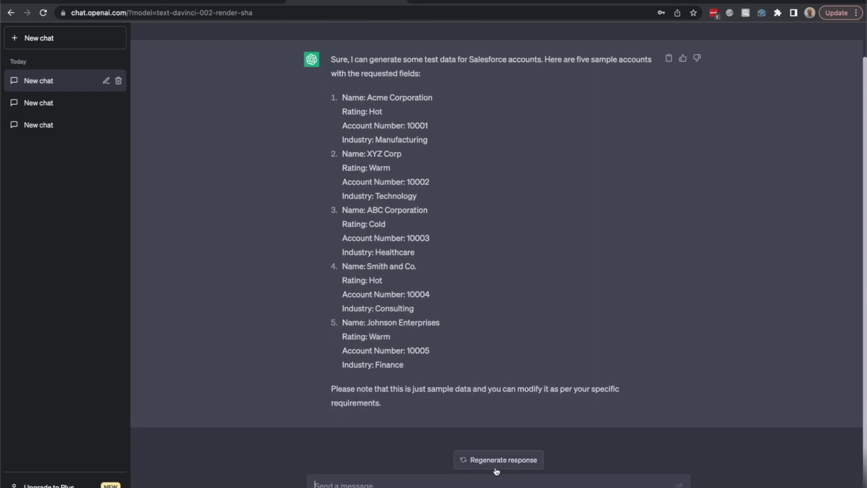
text(hi)
text(ey, i need this in)
text( a import)
text(ab)
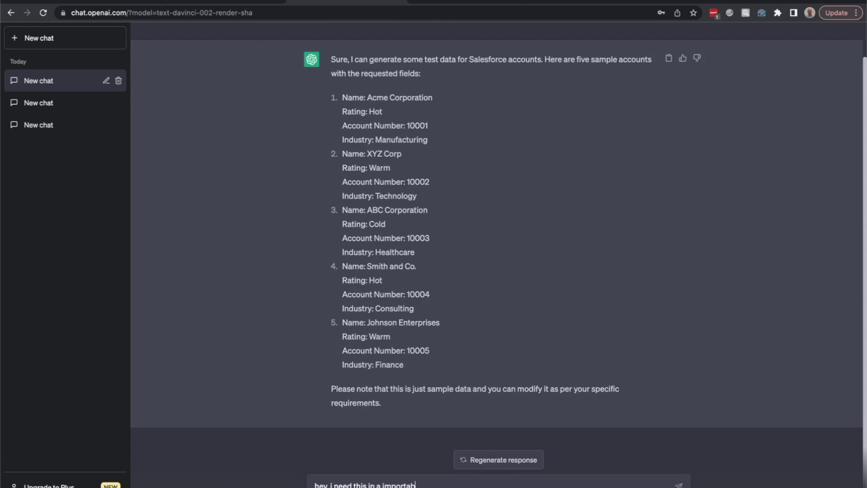
text(le csv format.)
Get the accounts as CSV, copy it, and open Salesforce Inspector's Data Import for Account.
key(Return)
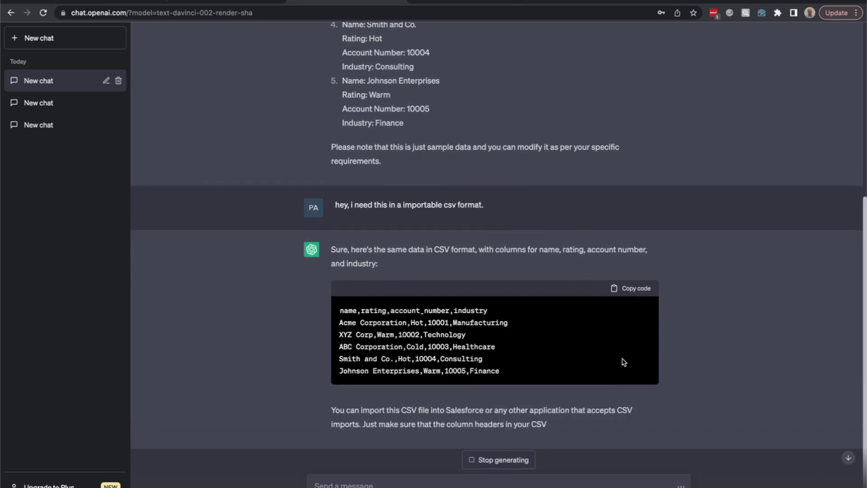
click(636, 290)
click(499, 4)
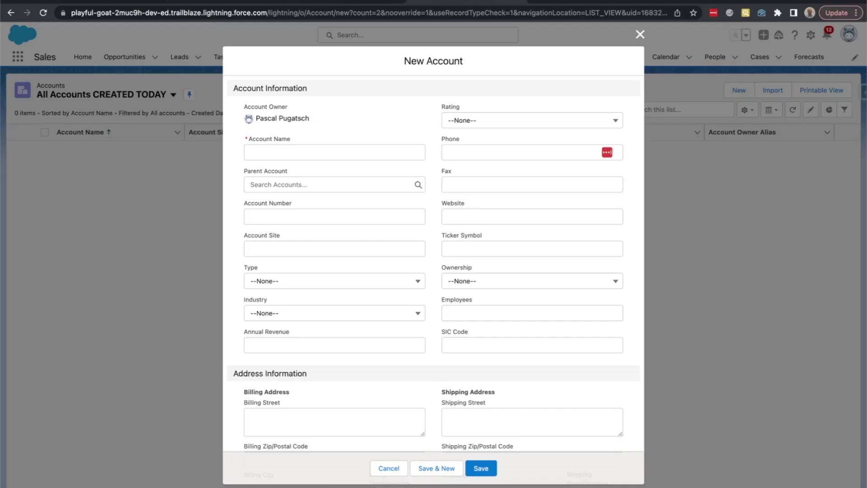
click(639, 35)
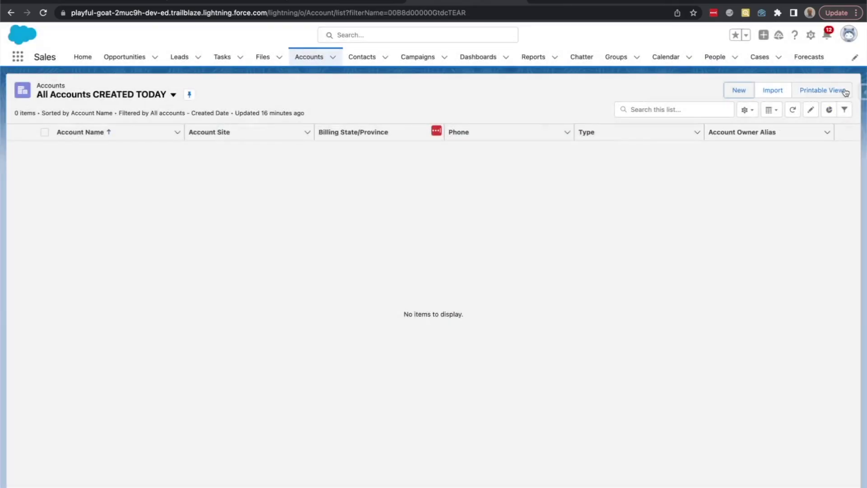
click(862, 94)
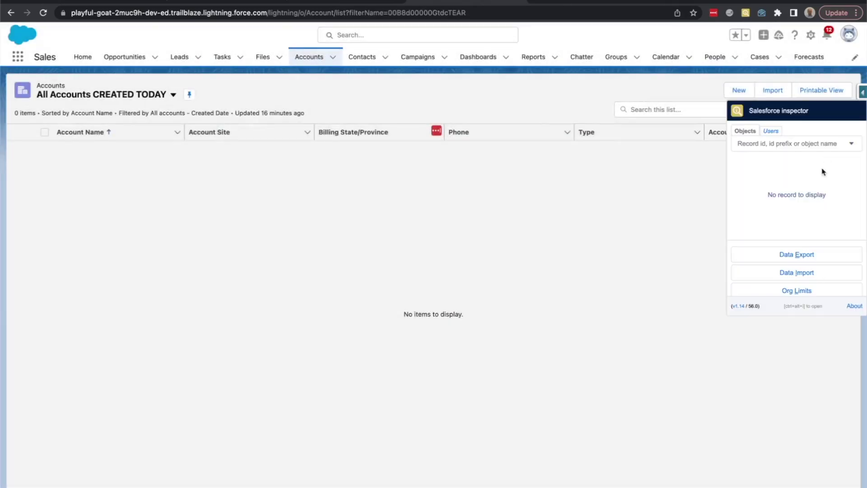
click(795, 273)
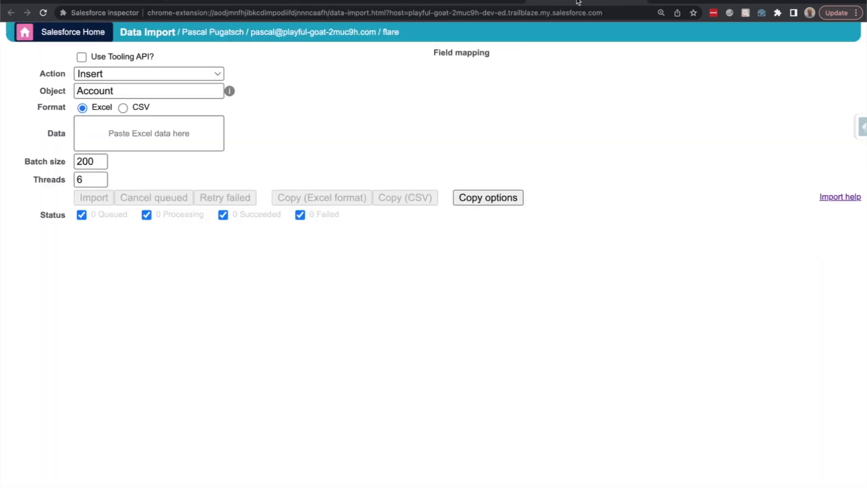
Paste the CSV as Data, map account_number to AccountNumber, and insert the five accounts.
click(144, 131)
key(ctrl+v)
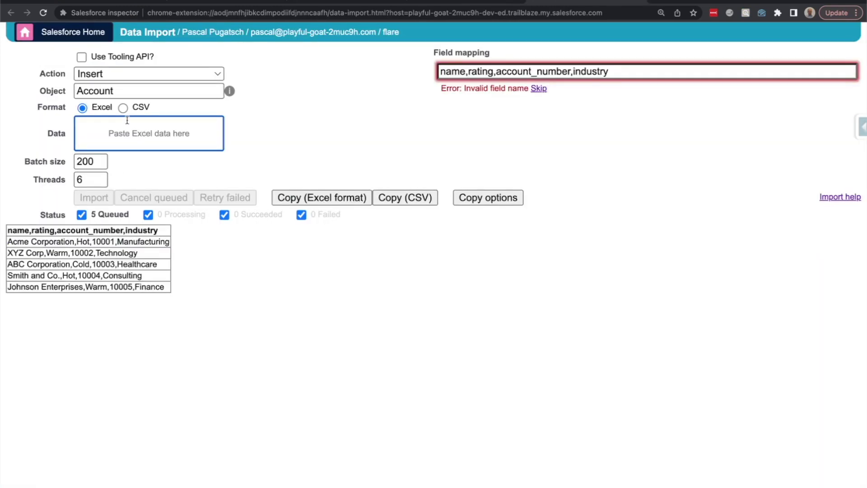
click(123, 108)
drag(531, 108, 419, 111)
text(number)
click(537, 134)
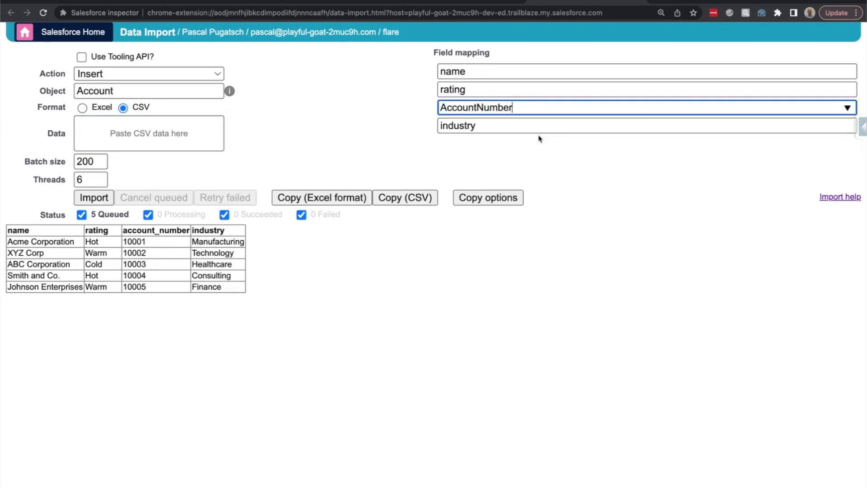
click(94, 198)
key(Return)
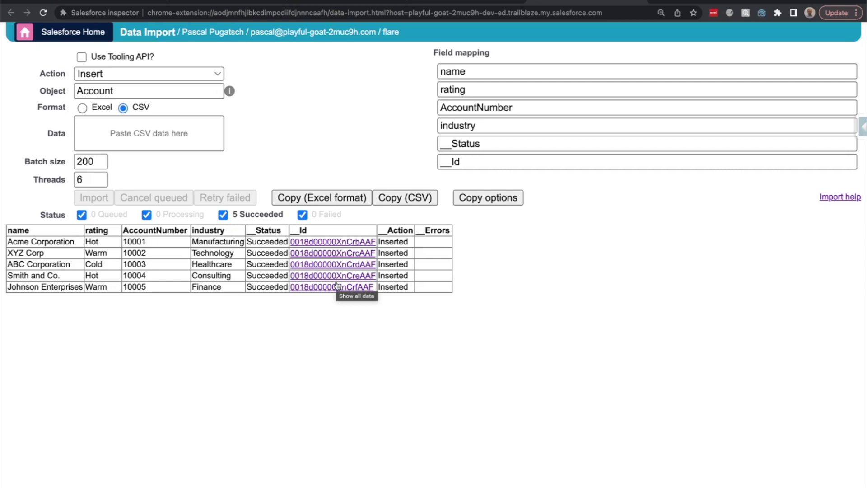
Review the Data Import results and return to a new ChatGPT message.
click(347, 3)
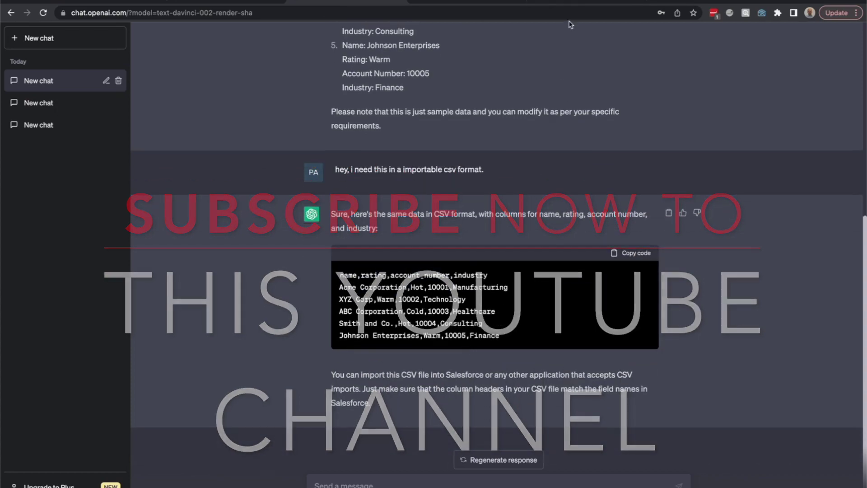
click(556, 2)
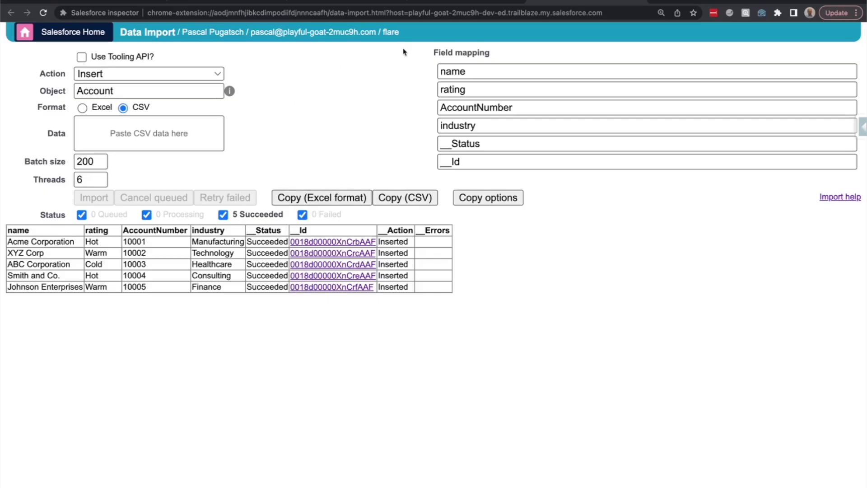
click(363, 4)
click(378, 485)
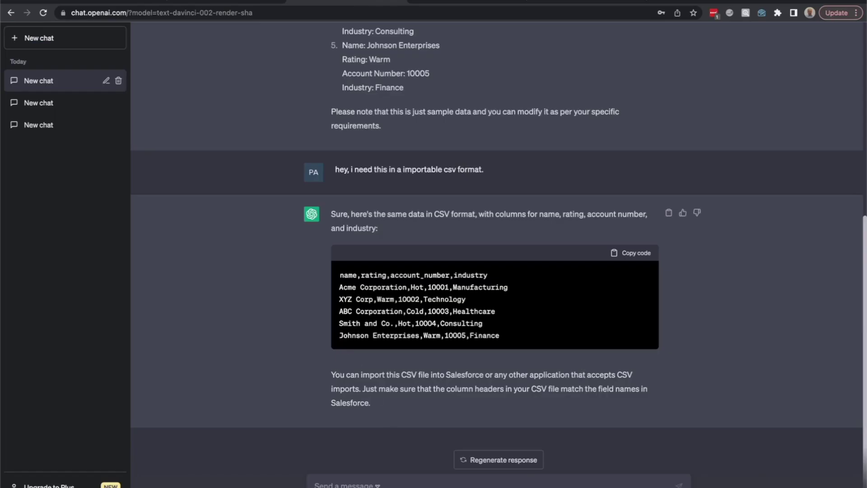
Send ChatGPT the import results as 'Hi this is the result:' and begin requesting 3 opportunities per account.
text(Hi this is the rsu)
key(BackSpace)
key(BackSpace)
text(esult:)
key(ctrl+v)
key(Return)
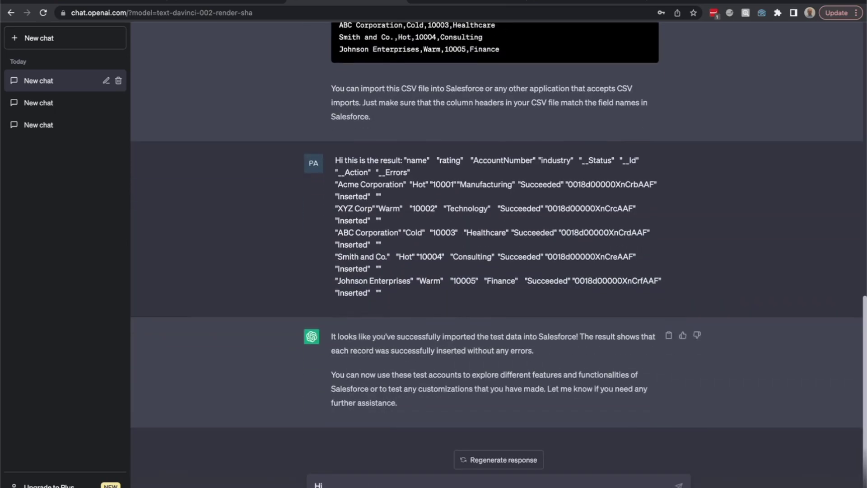
key(BackSpace)
text(I now need 3 test opportunities for each of those accounts linked via the A)
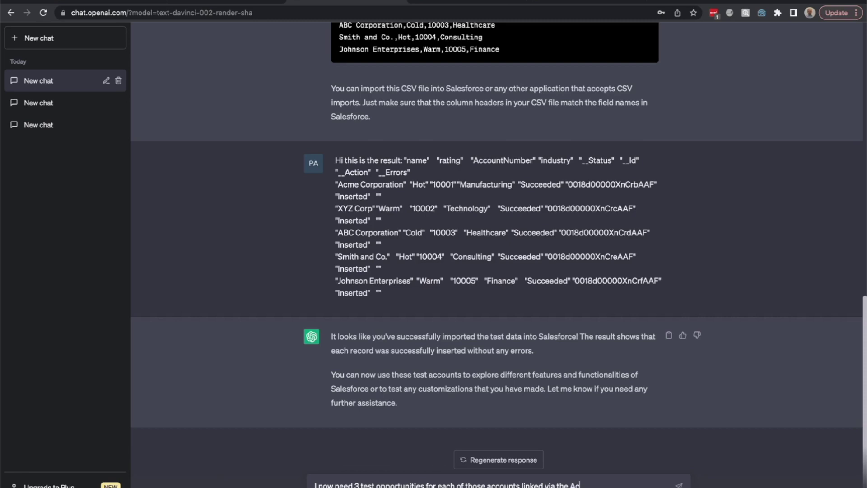
text(cou)
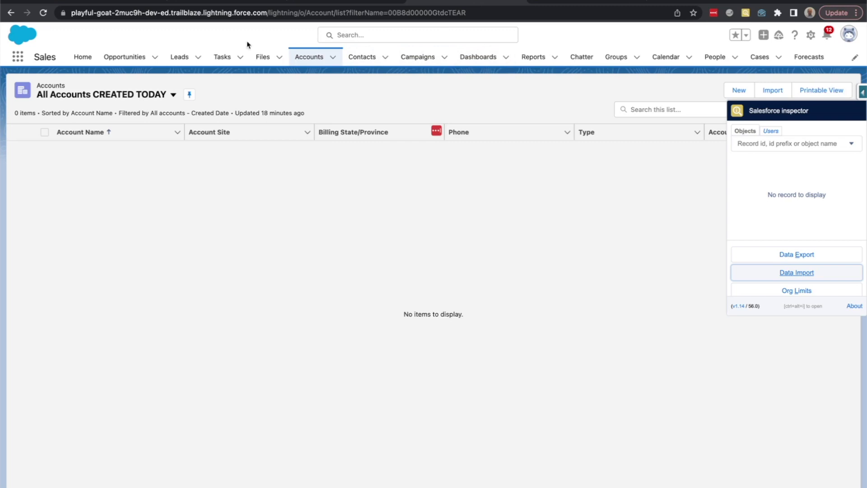
Look over a new Opportunity form in Salesforce, then return to the ChatGPT conversation.
click(125, 57)
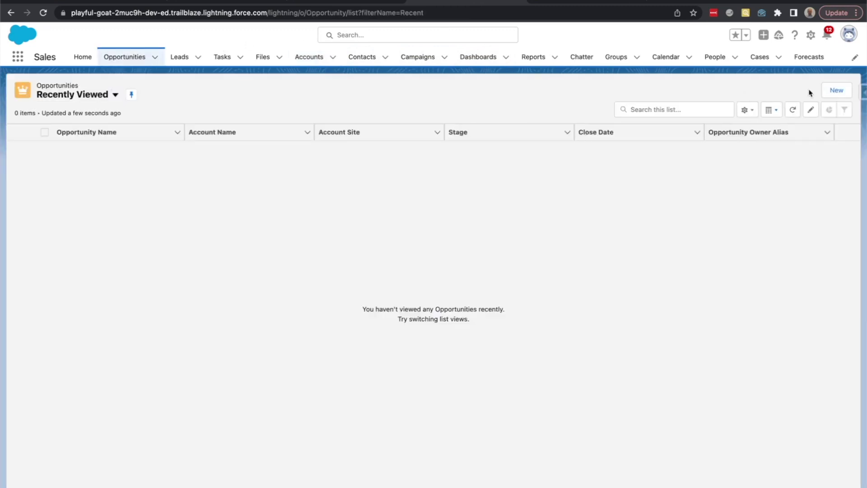
click(835, 91)
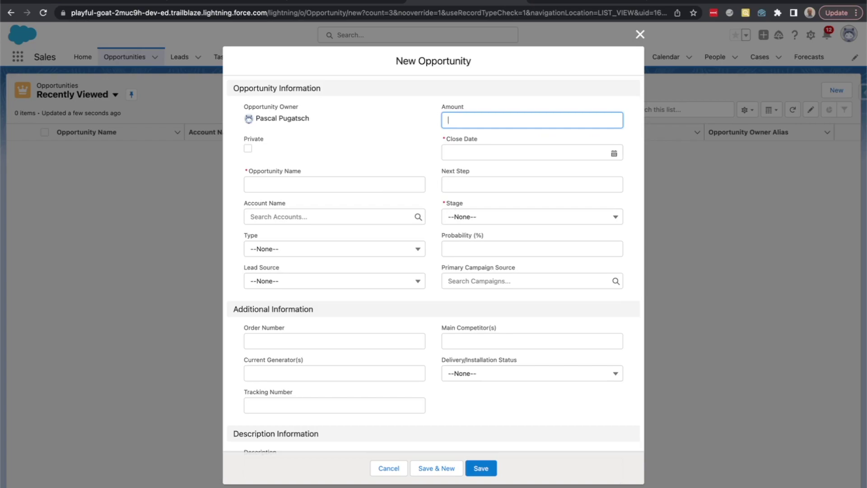
click(571, 1)
click(343, 4)
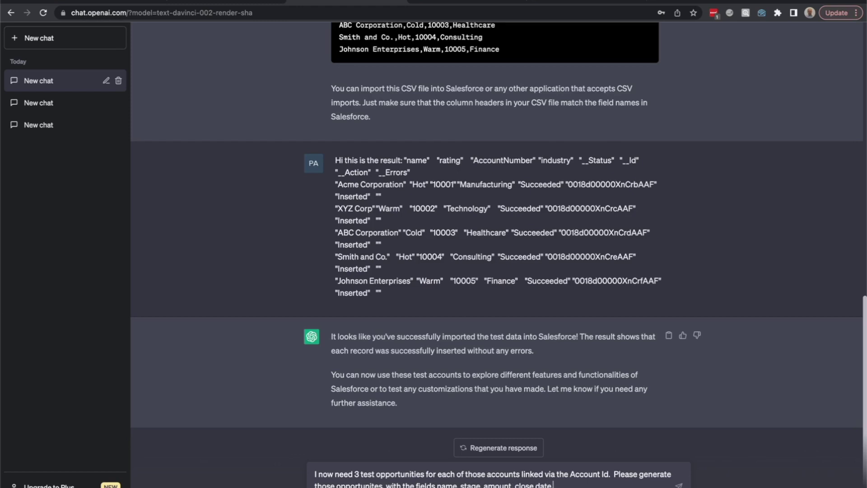
Request opportunities with name, stage, amount and close date, stopping the reply partway.
text( date.)
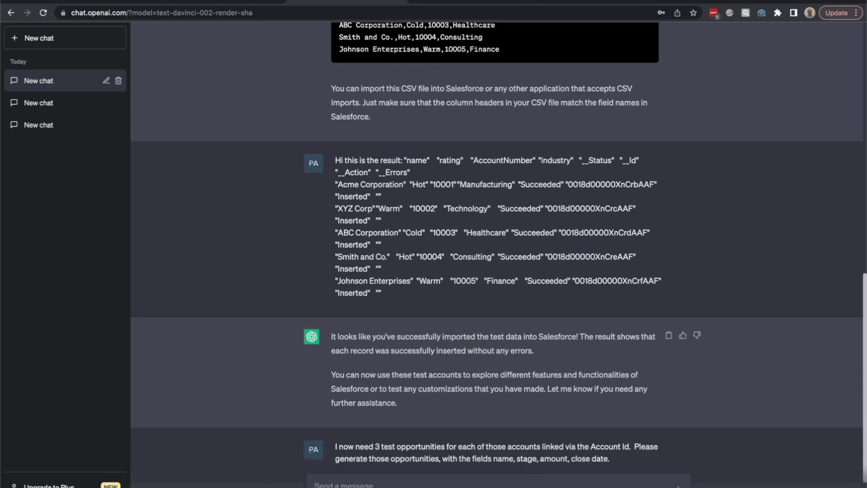
key(Return)
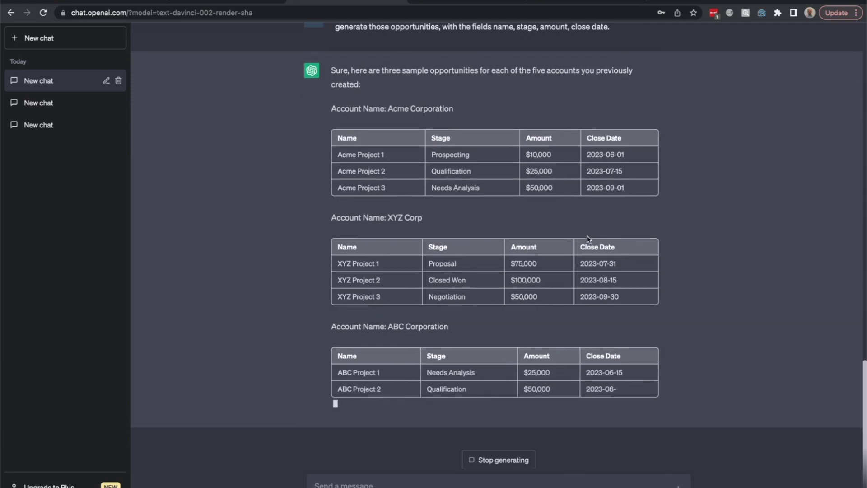
click(487, 465)
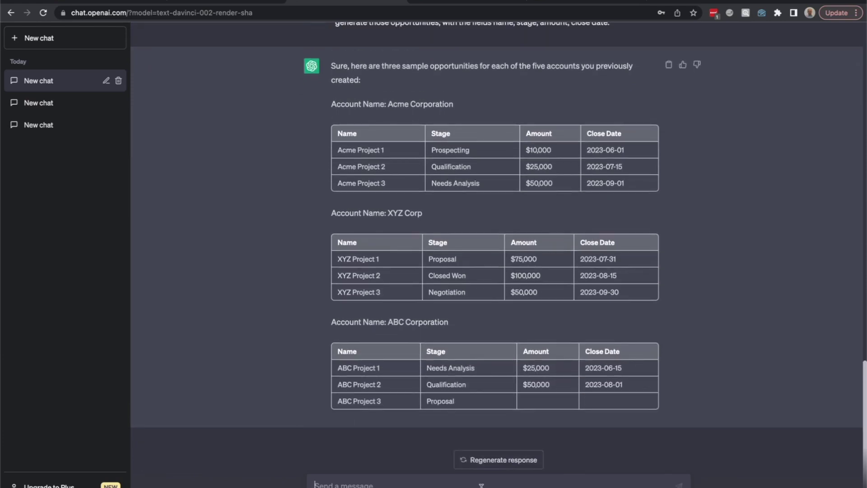
Ask ChatGPT to add an AccountId column and produce the opportunities as importable CSV.
text(hi,)
text( add a)
text( column for account)
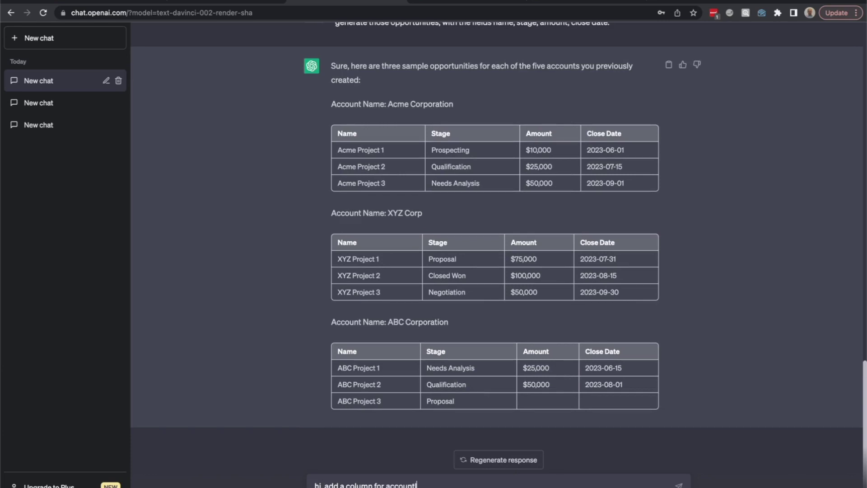
text(Id and)
text( generate this)
text( as an imp)
text(mportable)
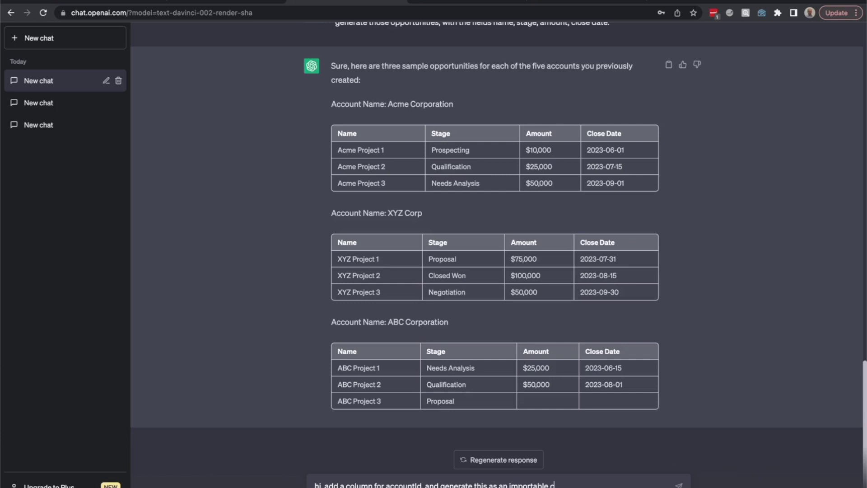
key(Return)
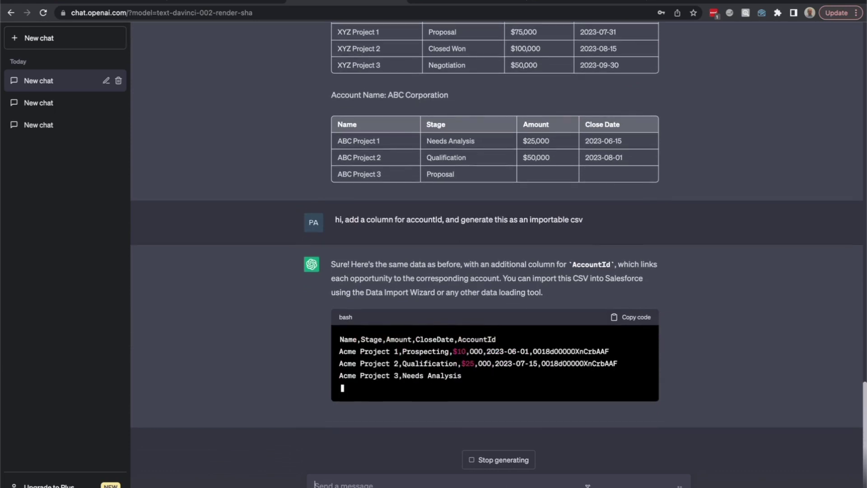
Stop the CSV reply and ask ChatGPT to regenerate it without dollar signs.
click(517, 463)
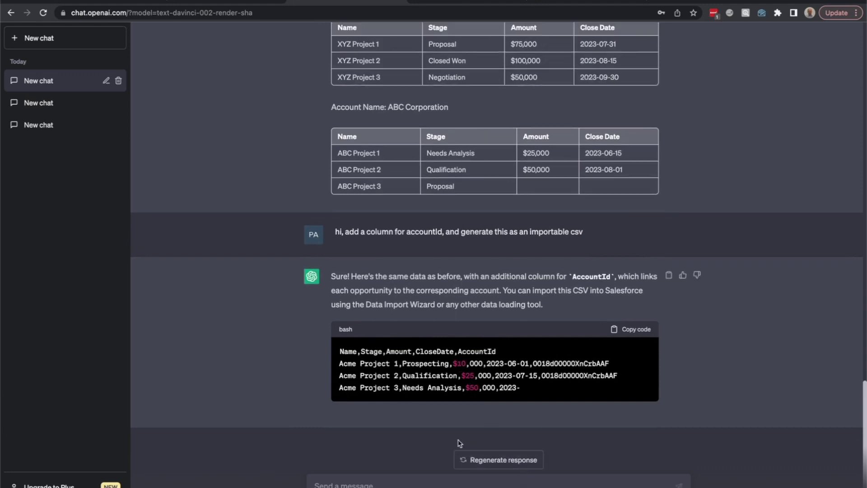
click(434, 480)
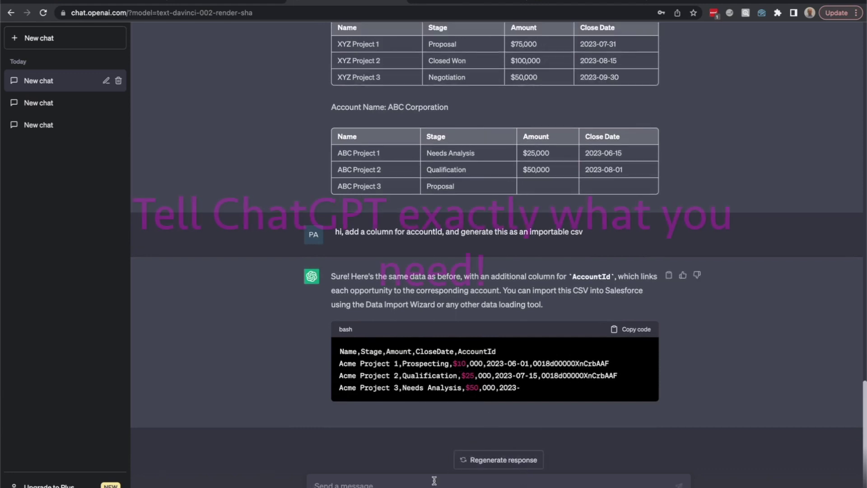
text(please)
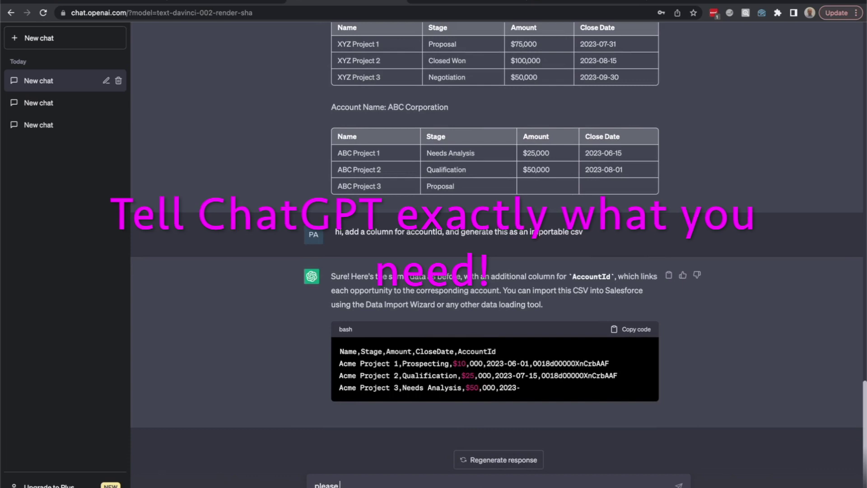
text( create again)
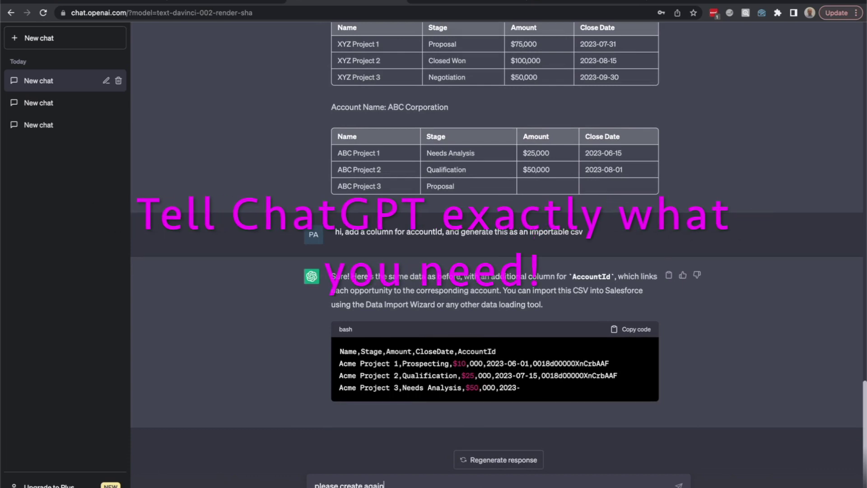
text( without the do)
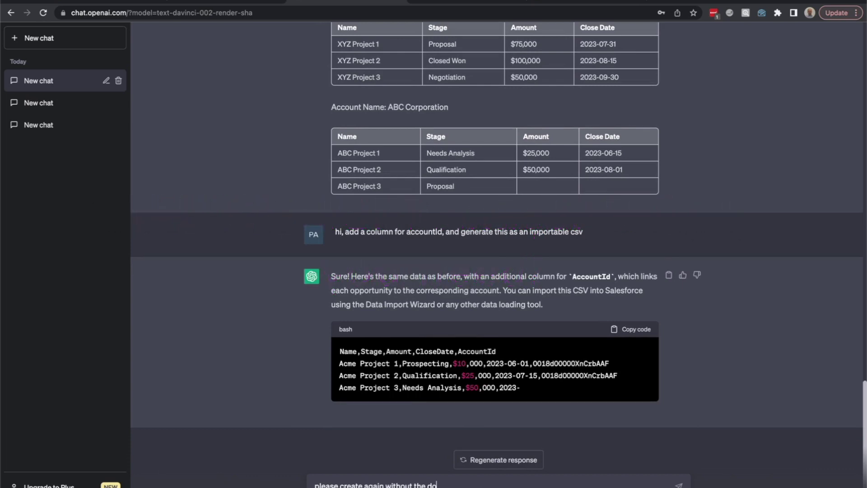
text(llar sign.)
key(Return)
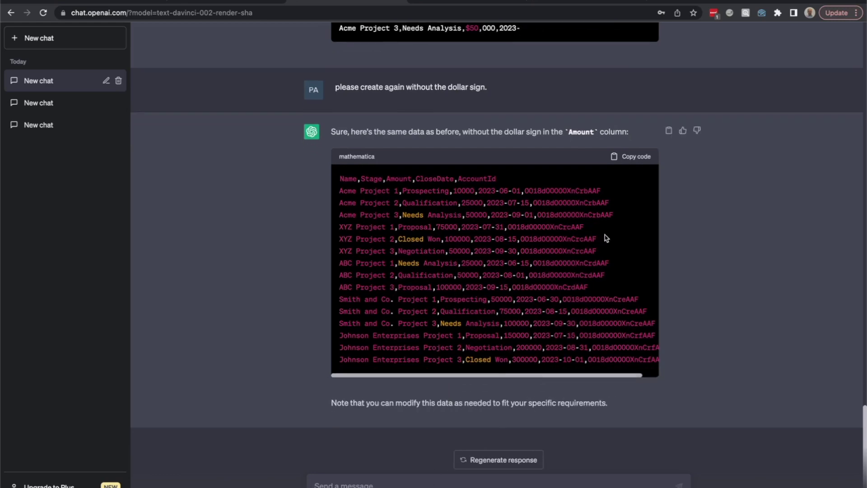
Copy the generated opportunity CSV and paste it into a Data Import targeting the Opportunity object.
click(636, 157)
click(519, 1)
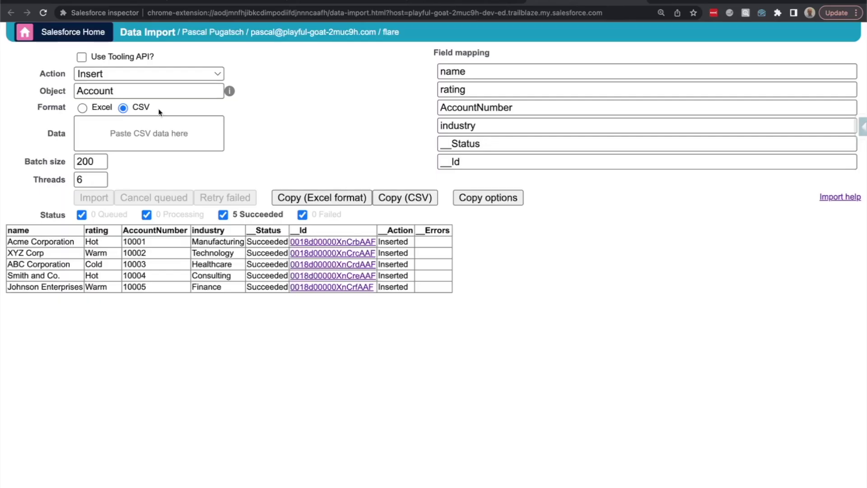
click(96, 90)
drag(119, 91, 71, 93)
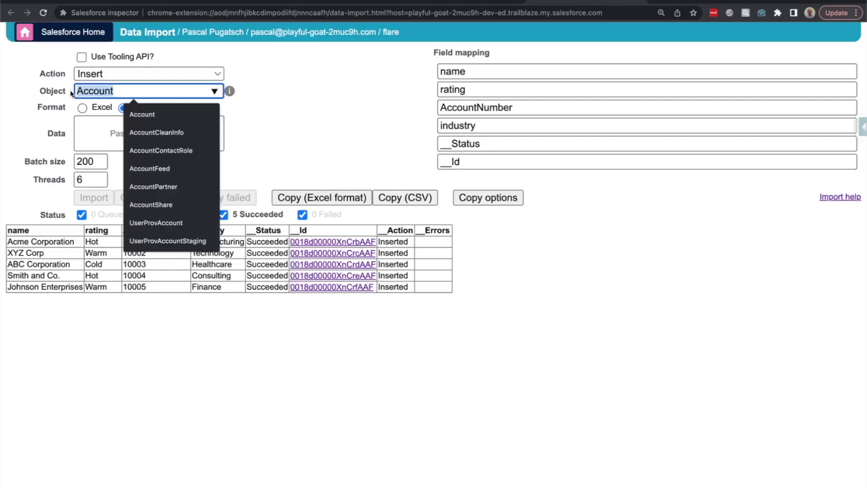
text(oppor)
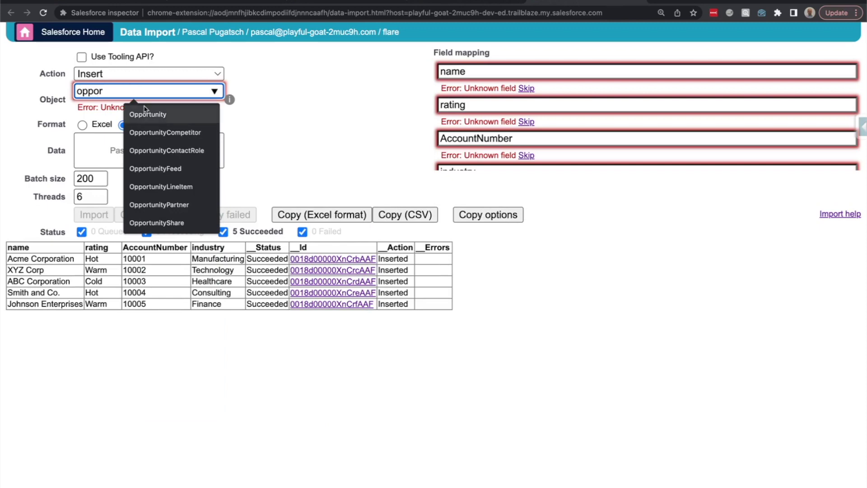
click(145, 113)
click(134, 131)
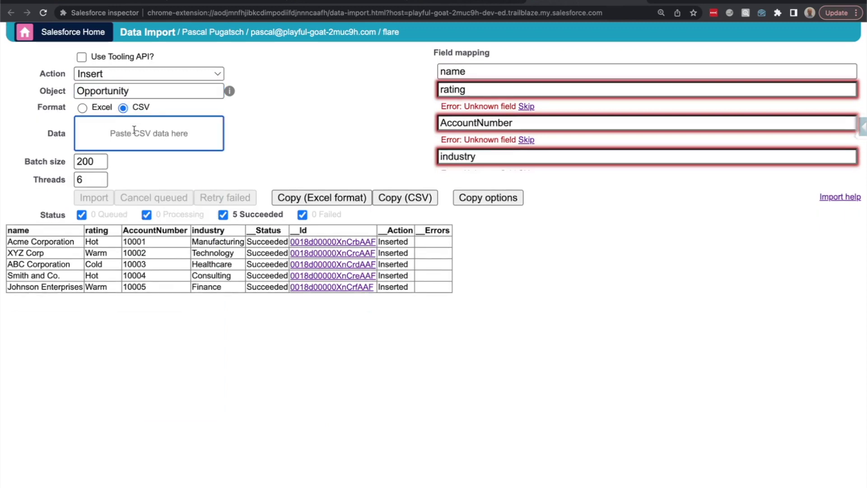
key(super+v)
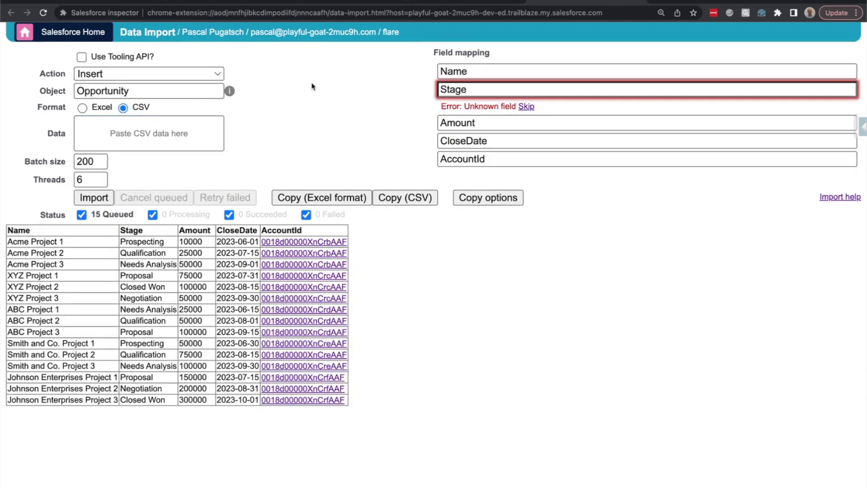
Map the Stage column to StageName and import all 15 opportunity records.
click(473, 90)
click(508, 113)
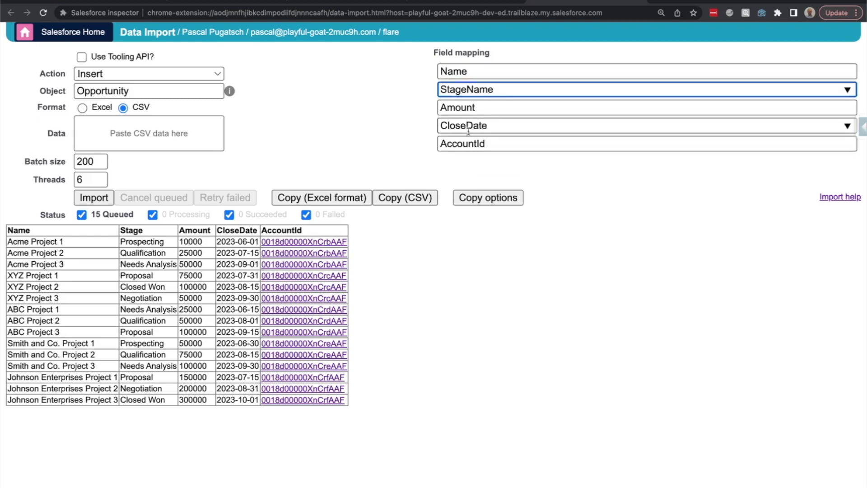
click(406, 149)
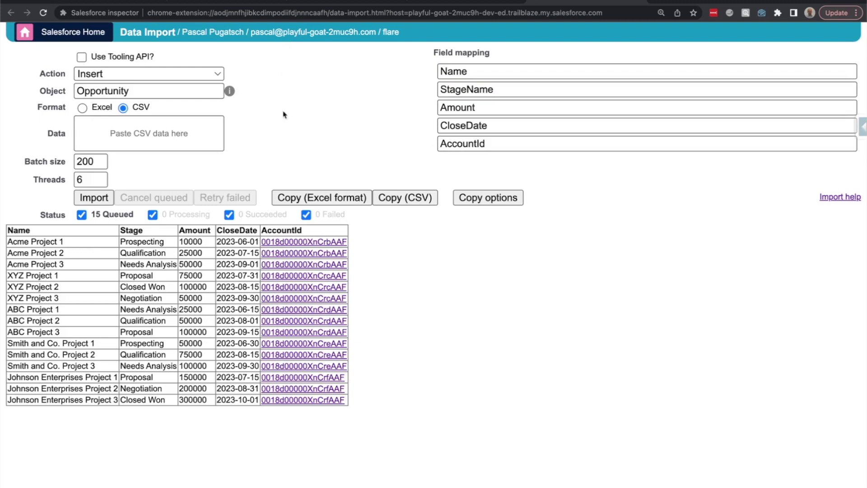
click(102, 199)
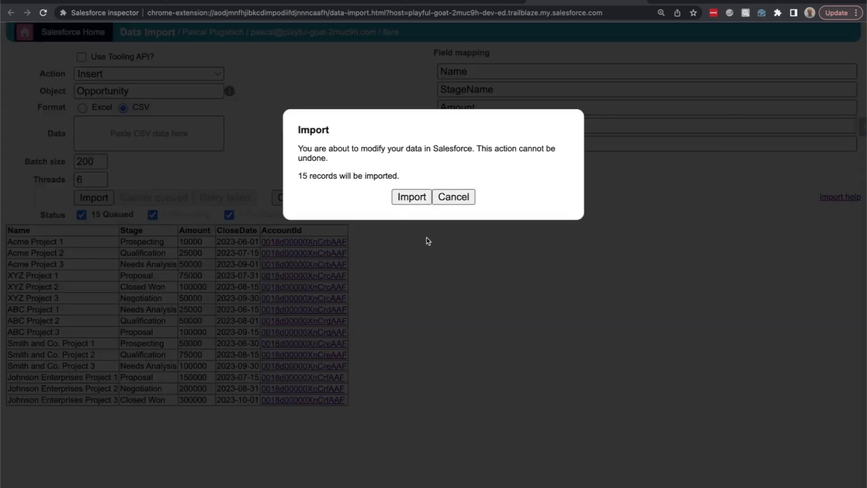
click(418, 199)
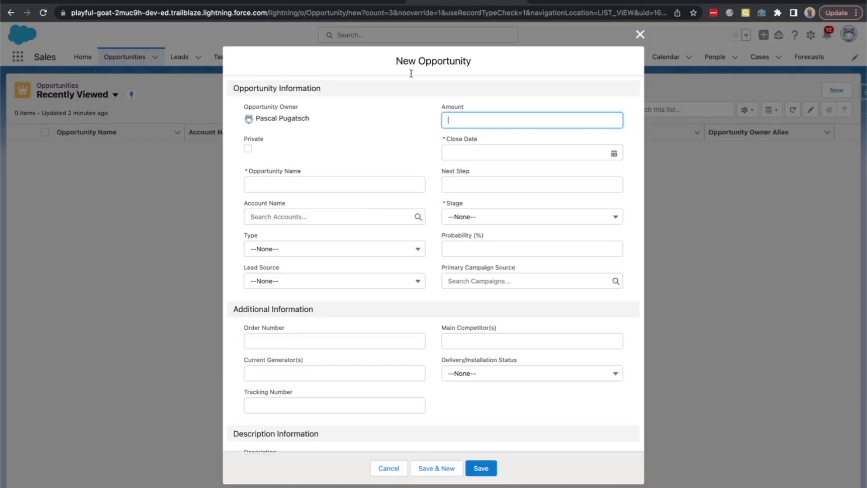
click(639, 33)
Open the ABC Corporation account, confirm its three opportunities are listed, then return to ChatGPT.
click(307, 60)
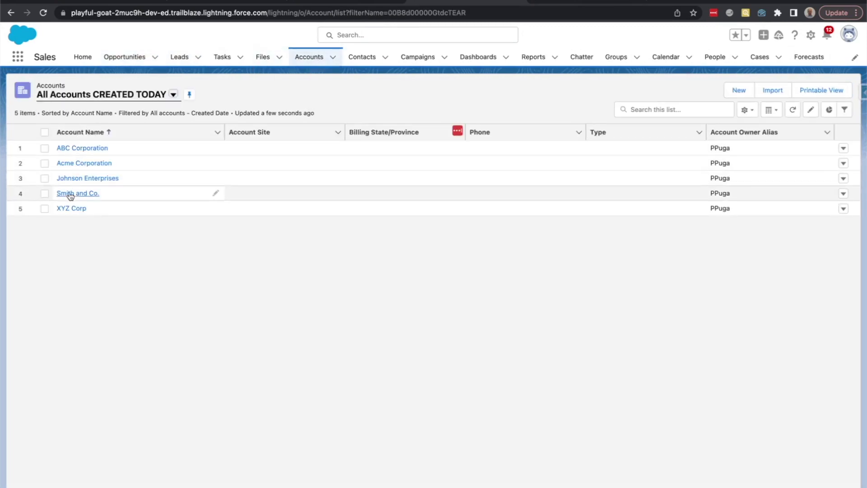
click(81, 148)
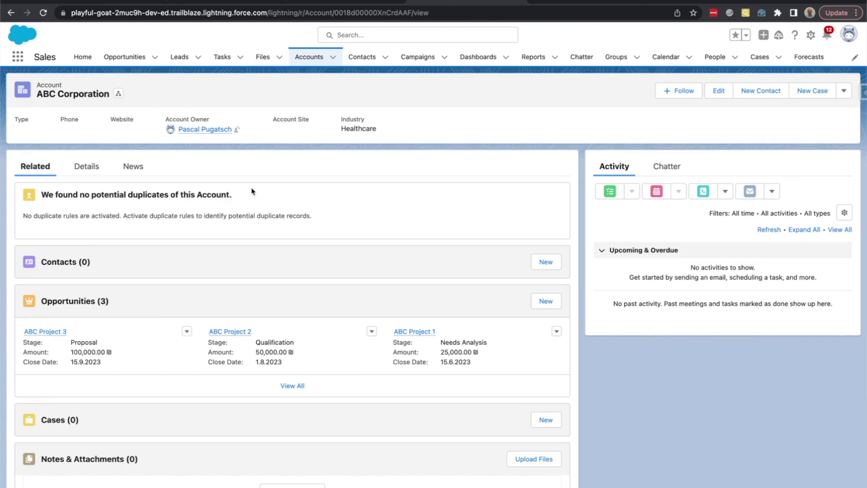
click(81, 164)
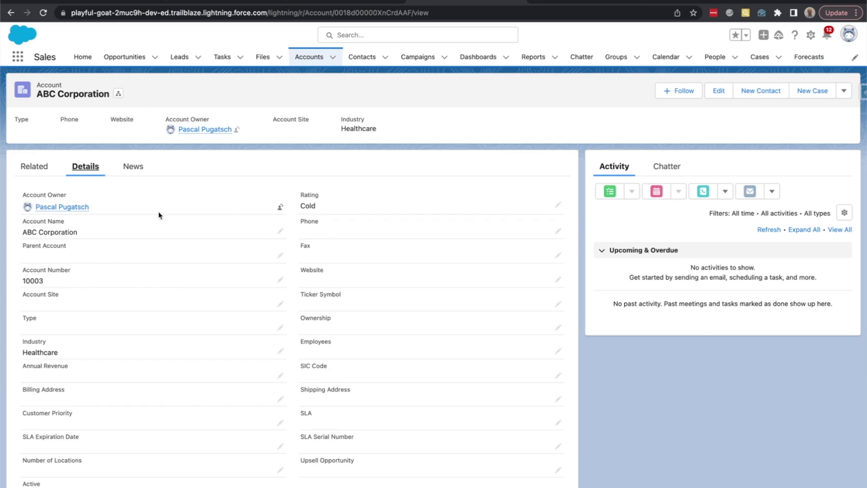
click(34, 168)
click(80, 302)
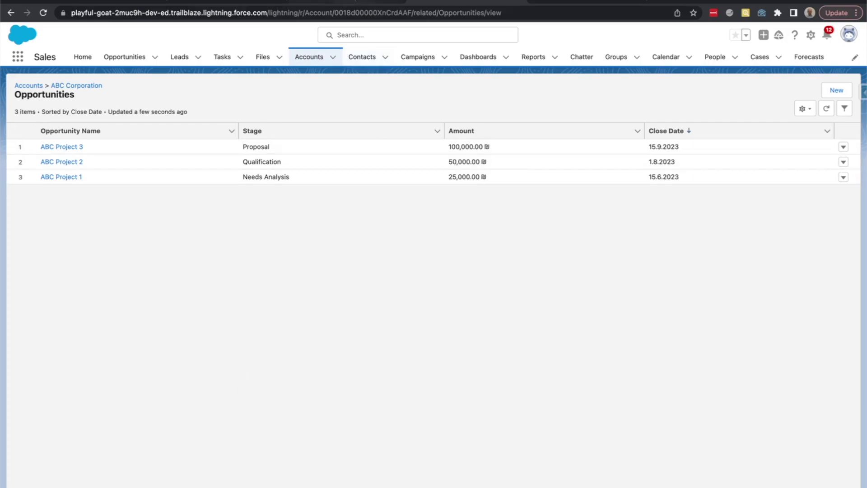
click(355, 7)
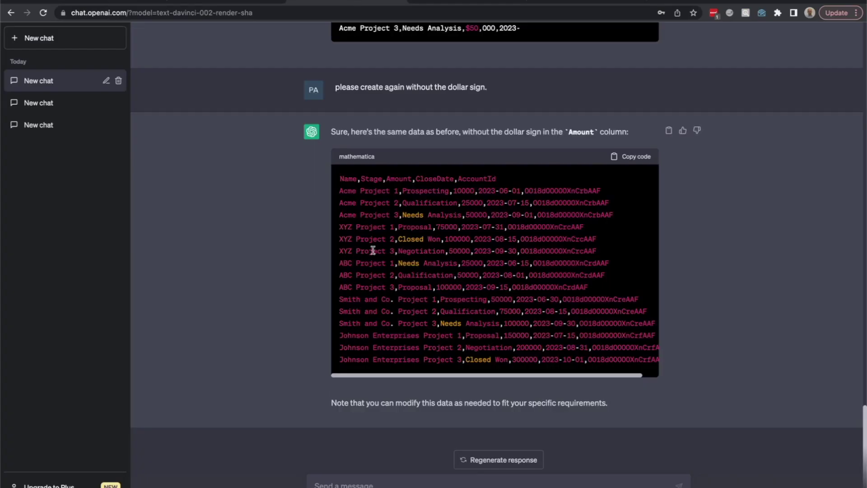